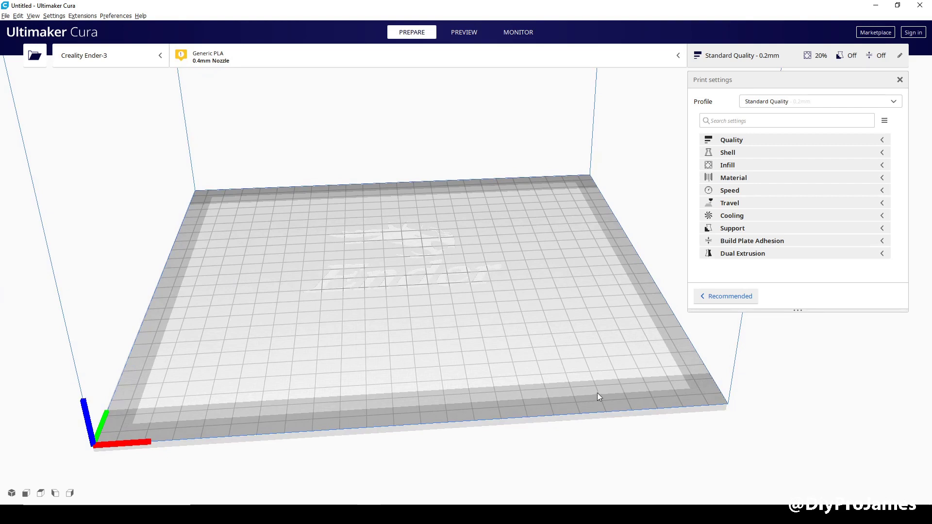
# Browse to Ultimaker Cura 4.6\resources\definitions and select creality_ender3.def.json.
pyautogui.moveTo(423, 394); pyautogui.dragTo(418, 409, button='right')
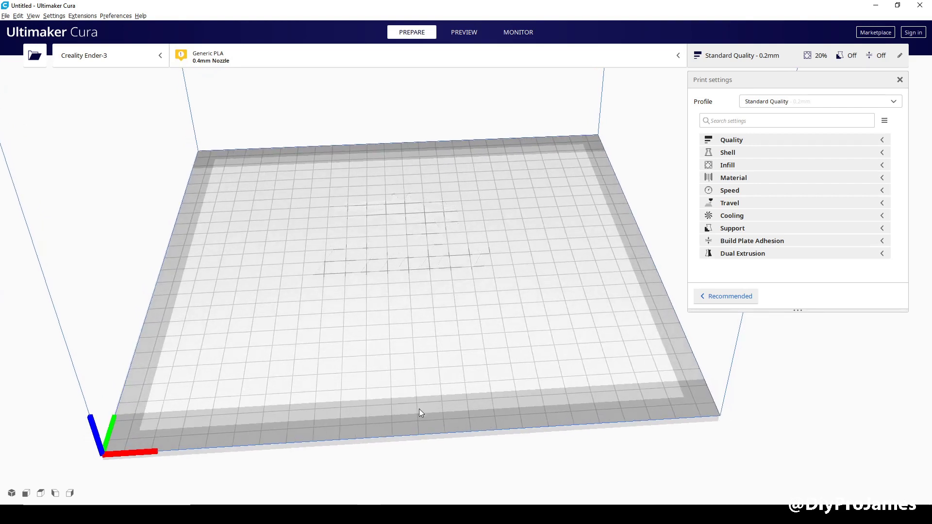
pyautogui.moveTo(395, 157); pyautogui.dragTo(433, 435, button='right')
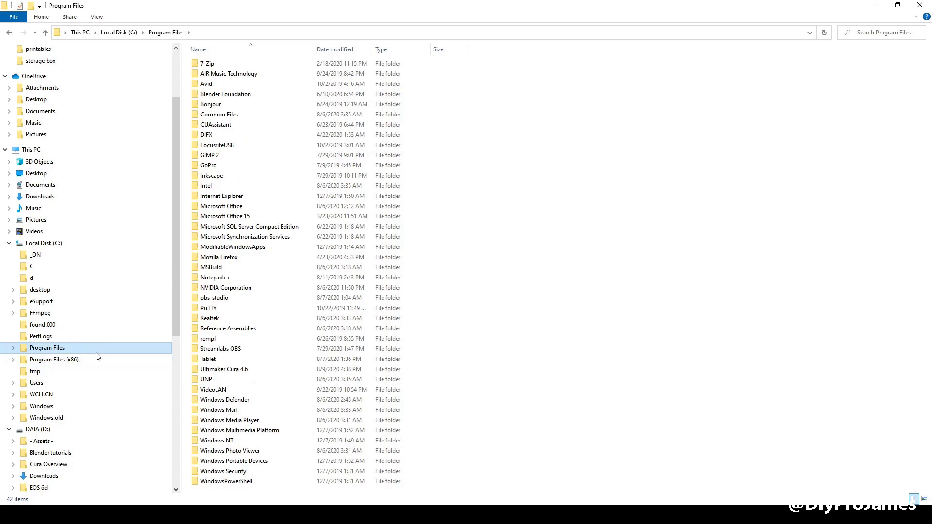
pyautogui.doubleClick(232, 372)
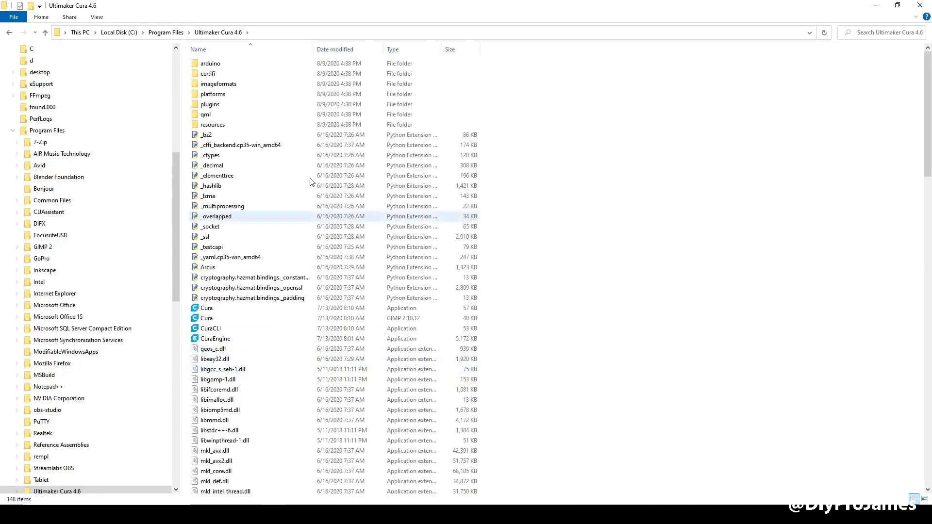
pyautogui.doubleClick(251, 125)
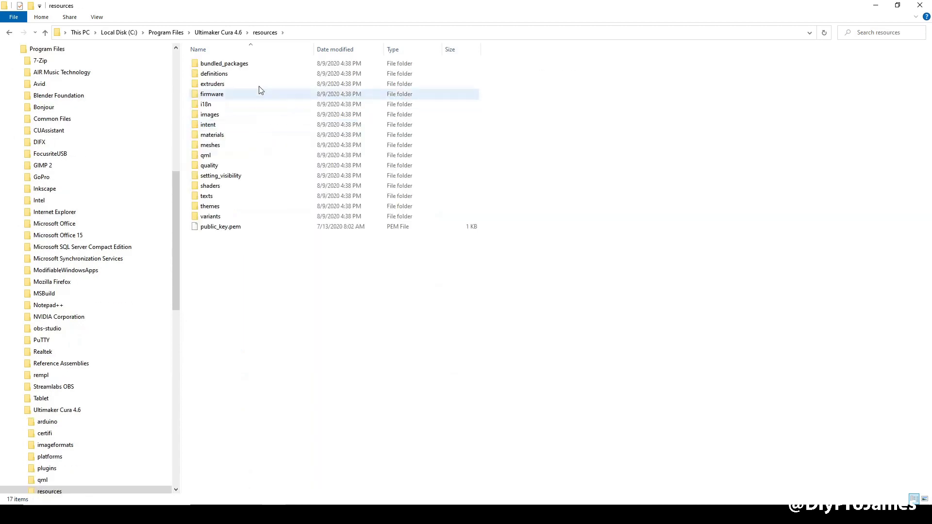
pyautogui.doubleClick(225, 74)
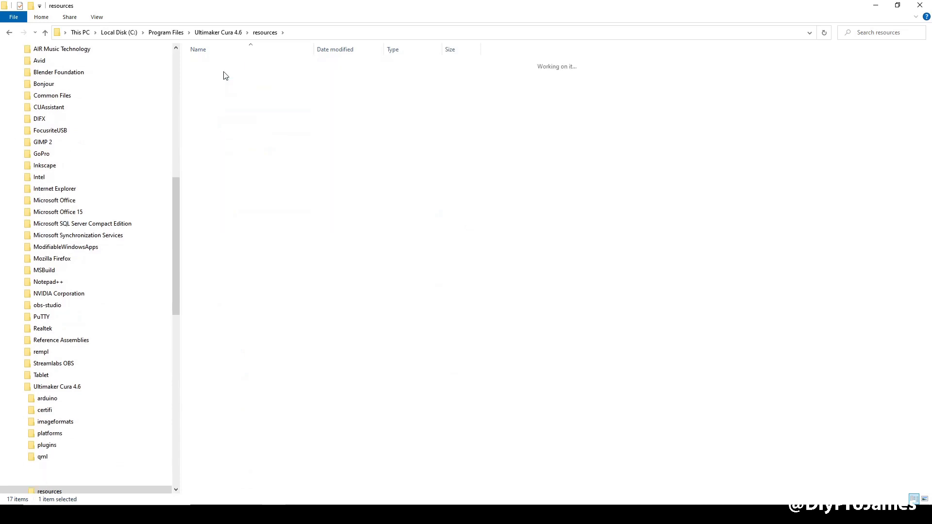
pyautogui.scroll(-7, 280, 153)
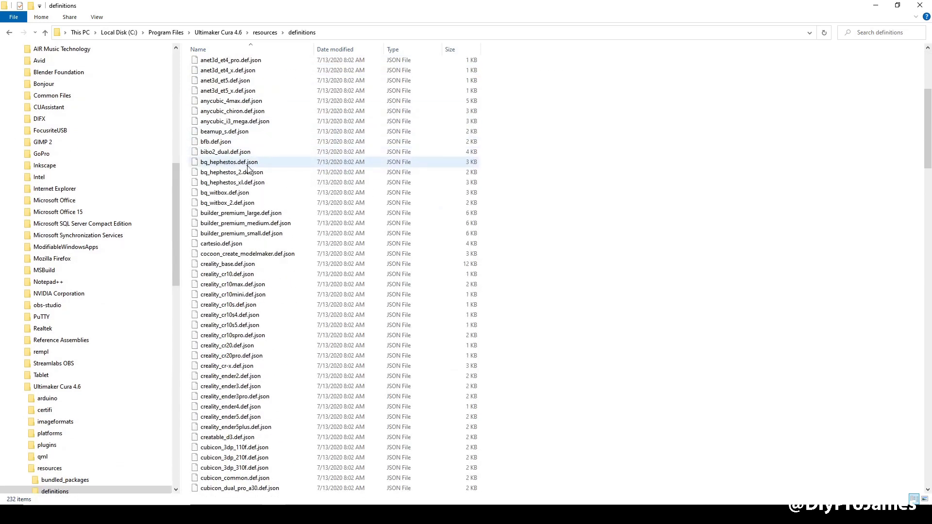
pyautogui.scroll(-4, 248, 168)
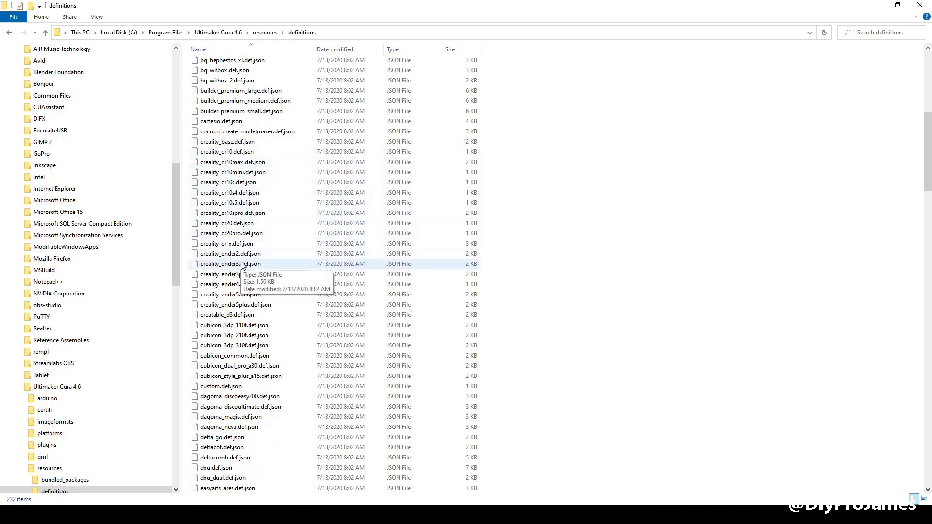
pyautogui.click(223, 269)
# Copy creality_ender3.def.json and paste a duplicate into the definitions folder with administrator permission.
pyautogui.rightClick(229, 266)
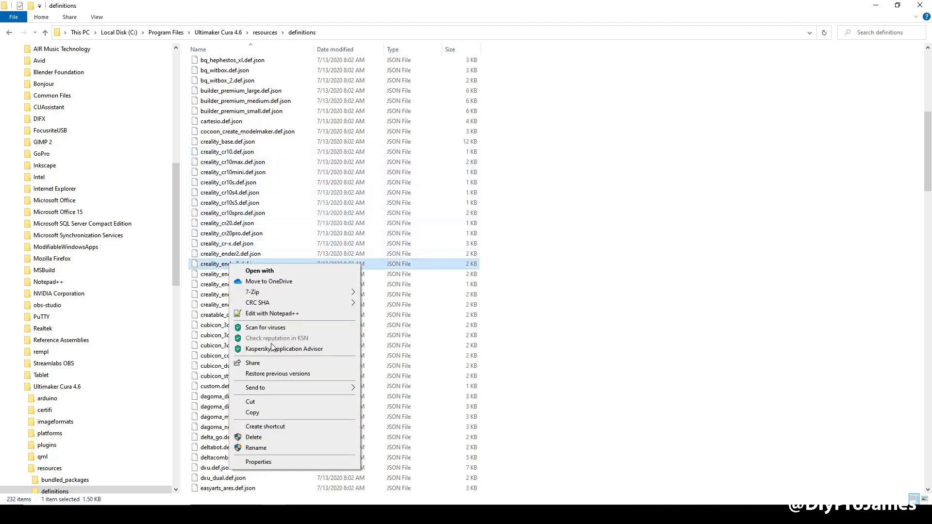
pyautogui.click(271, 414)
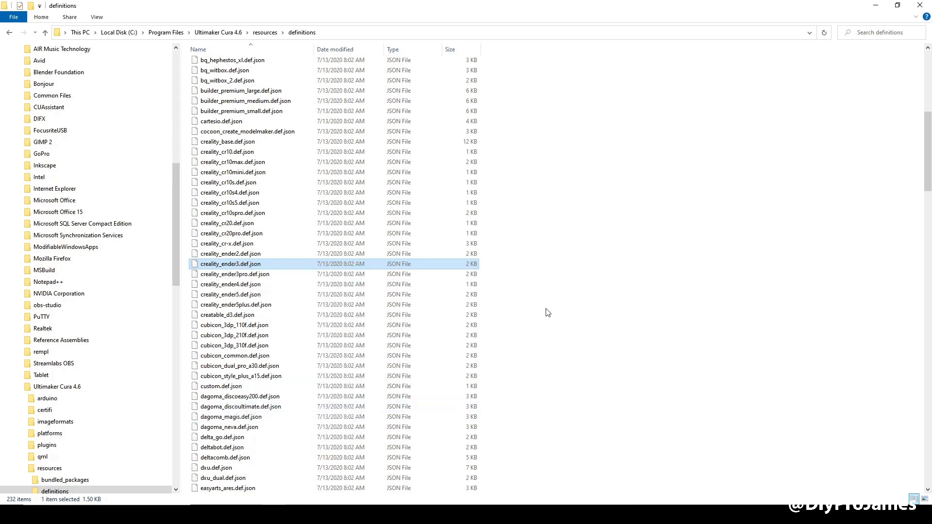
pyautogui.rightClick(602, 284)
pyautogui.click(626, 351)
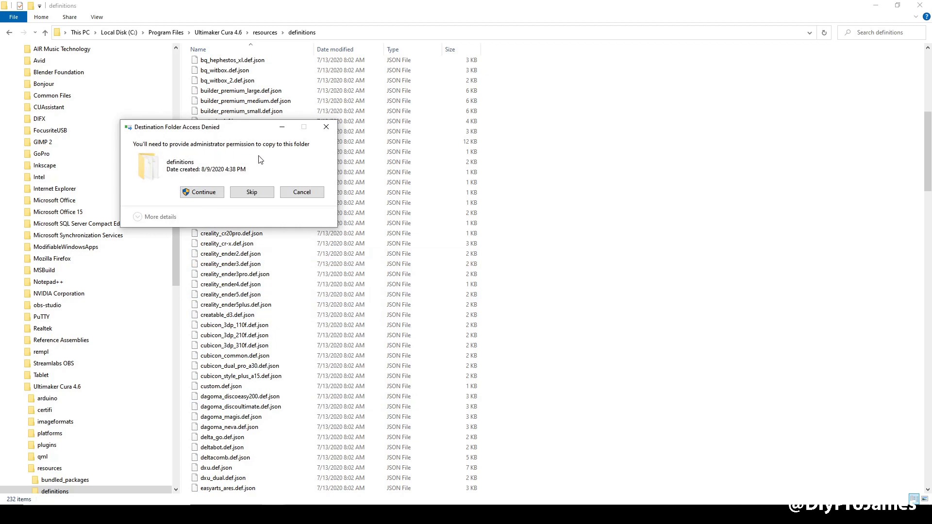
pyautogui.click(204, 192)
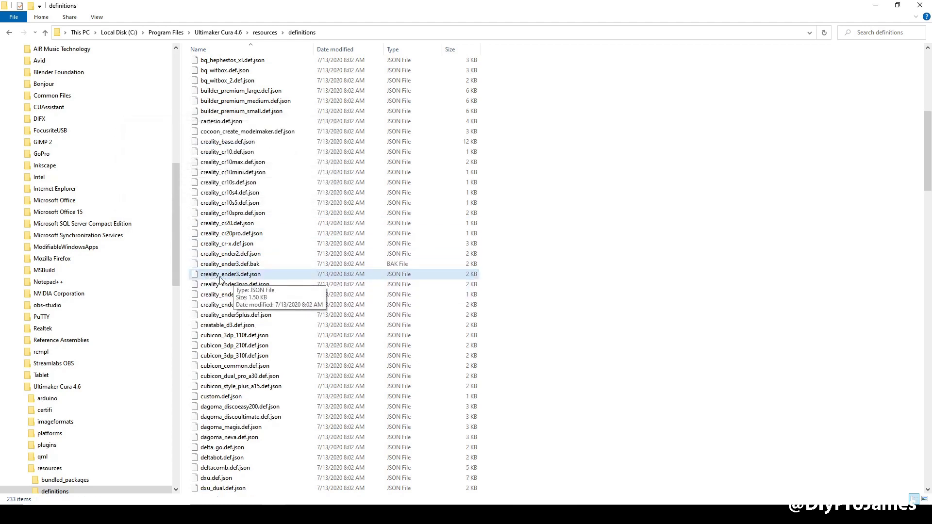
# Open creality_ender3.def.json in Notepad++ and locate the machine_disallowed_areas coordinates.
pyautogui.rightClick(244, 275)
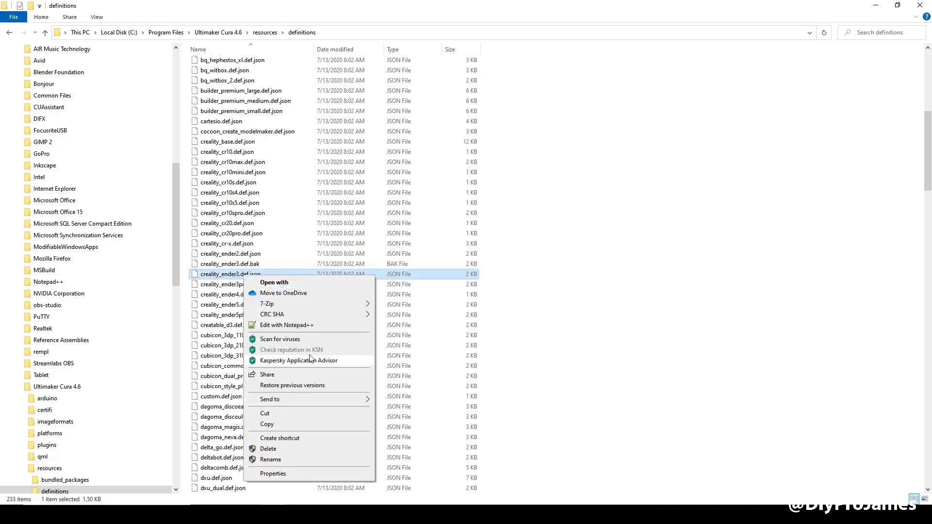
pyautogui.click(278, 326)
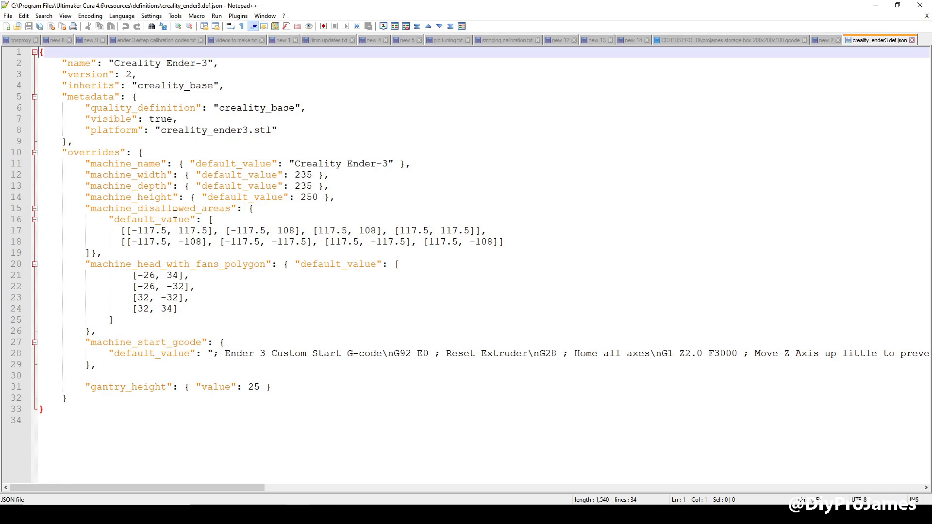
pyautogui.moveTo(80, 209); pyautogui.dragTo(255, 210)
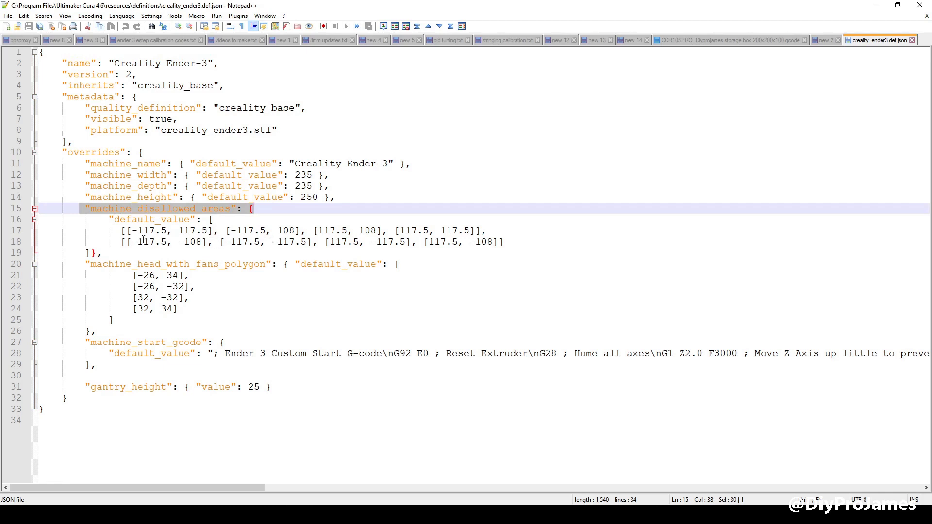
pyautogui.click(165, 232)
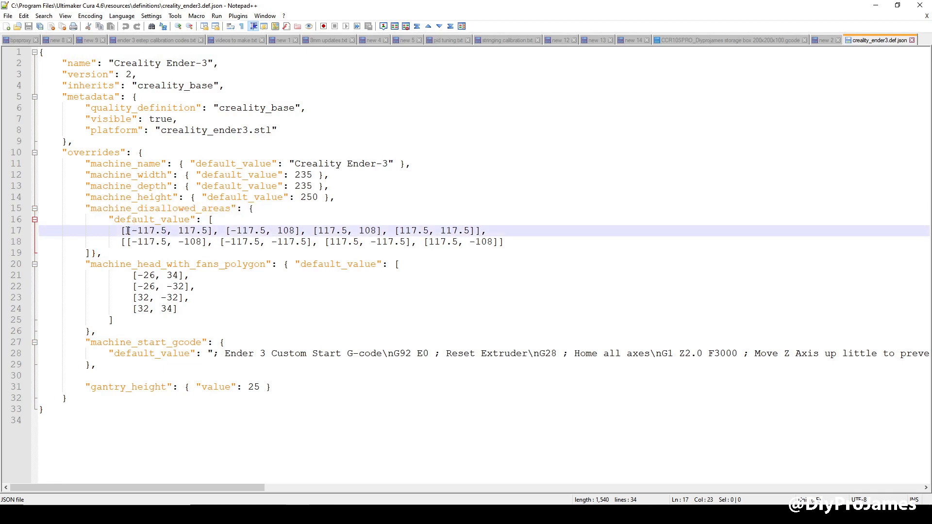
pyautogui.moveTo(127, 231); pyautogui.dragTo(138, 230)
# Select and delete both coordinate lines under machine_disallowed_areas.
pyautogui.click(130, 243)
pyautogui.click(535, 237)
pyautogui.moveTo(494, 242); pyautogui.dragTo(513, 244)
pyautogui.click(513, 242)
pyautogui.moveTo(513, 241); pyautogui.dragTo(49, 236)
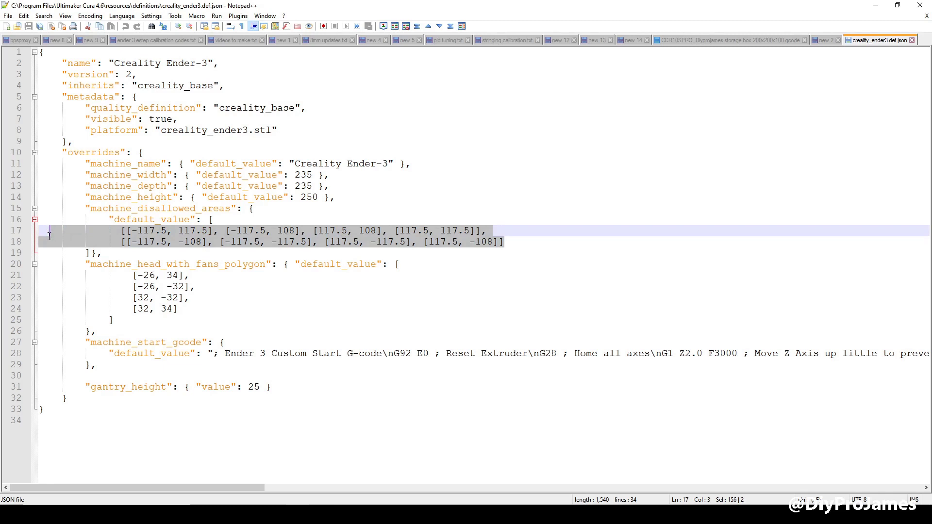
pyautogui.press('Delete')
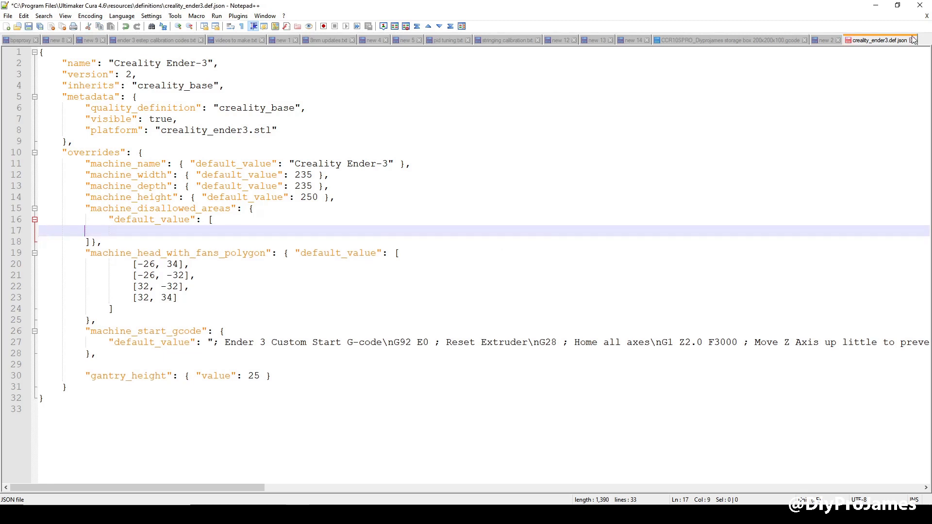
# Close the edited file and save it, relaunching Notepad++ as Administrator.
pyautogui.click(912, 39)
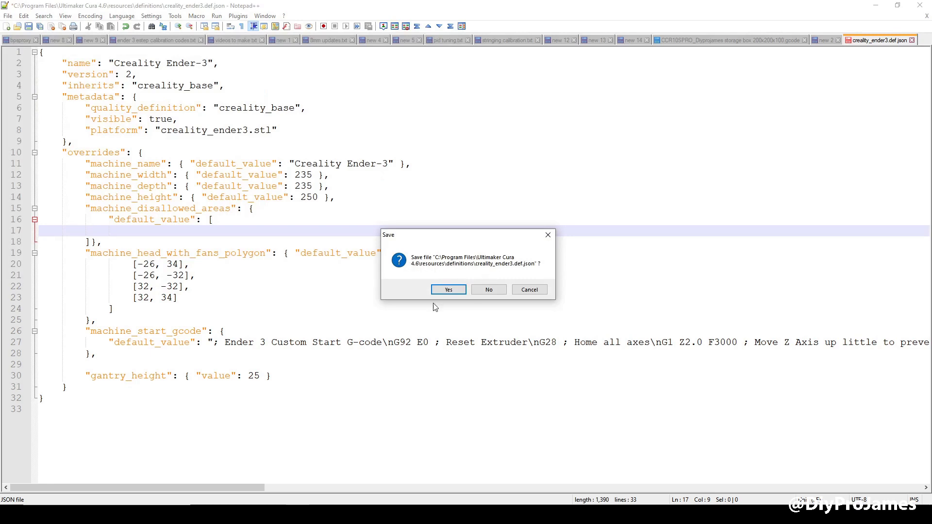
pyautogui.click(445, 294)
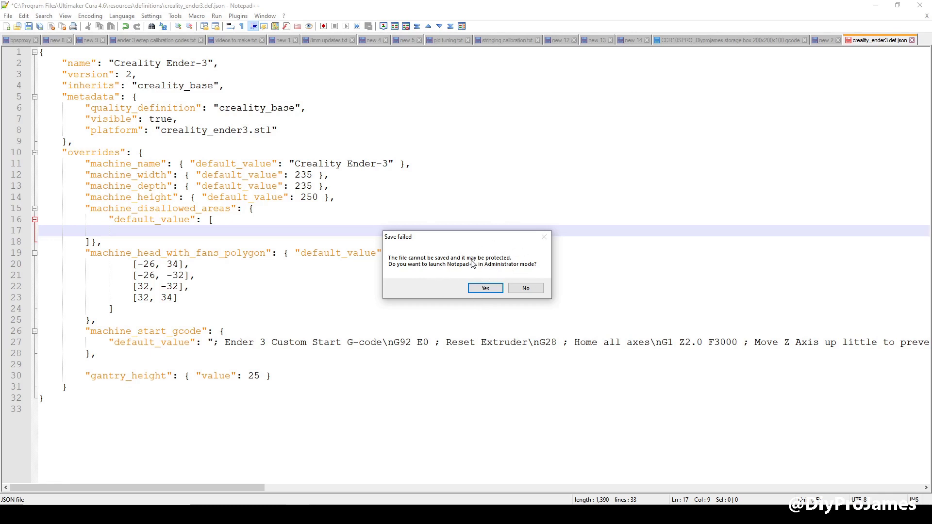
pyautogui.click(486, 288)
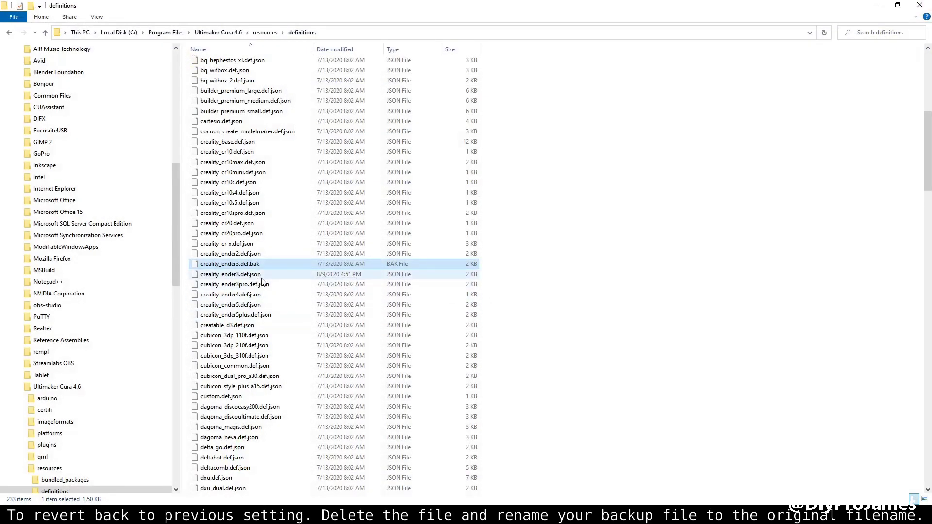
# Delete the edited creality_ender3.def.json from the definitions folder.
pyautogui.press('Down')
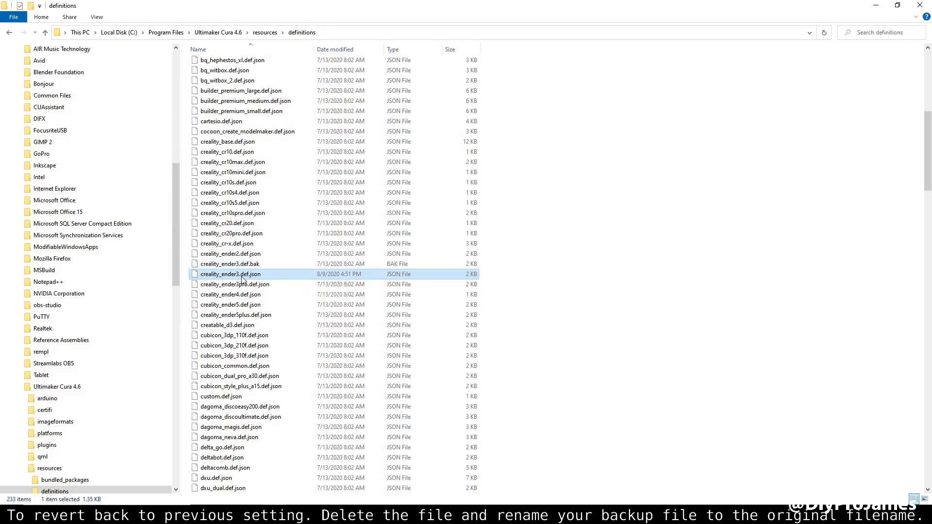
pyautogui.scroll(2, 272, 281)
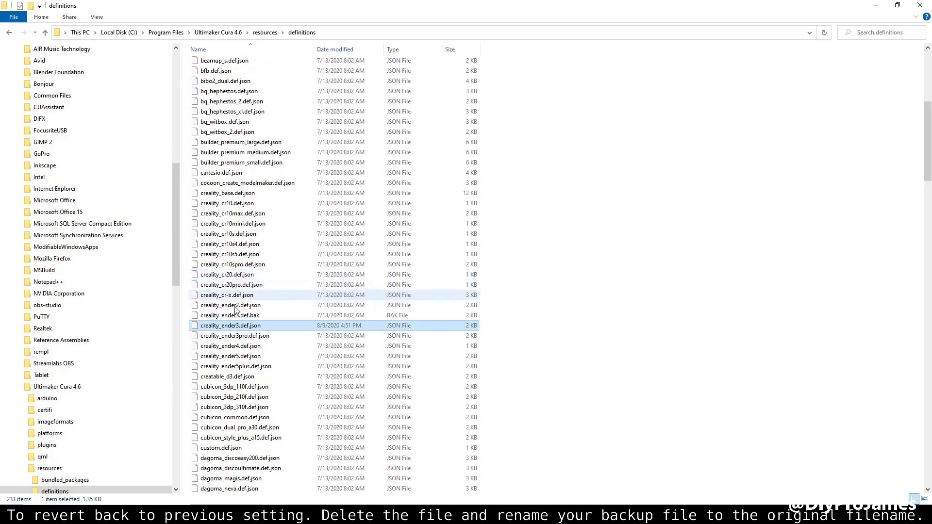
pyautogui.rightClick(257, 325)
pyautogui.click(258, 330)
pyautogui.rightClick(259, 325)
pyautogui.click(285, 293)
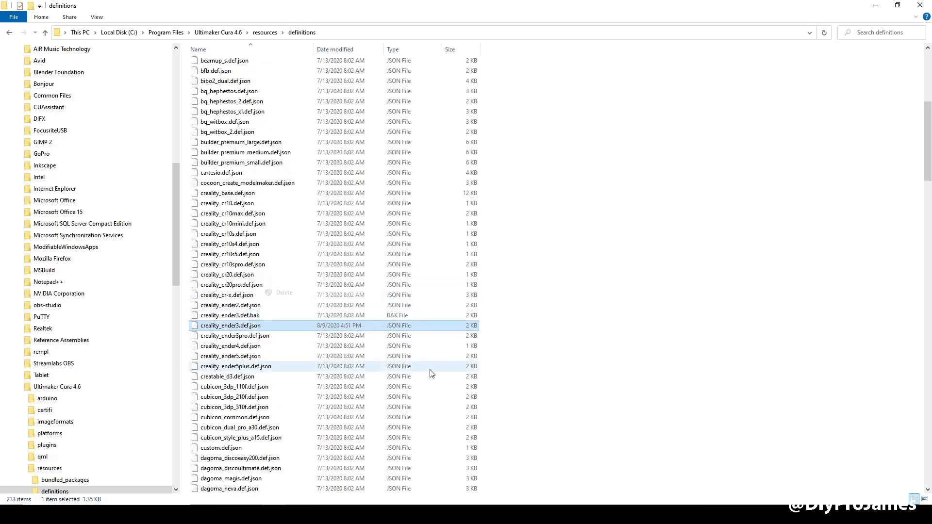
# Rename creality_ender3.def.bak back to creality_ender3.def.json, accepting the extension change.
pyautogui.rightClick(274, 316)
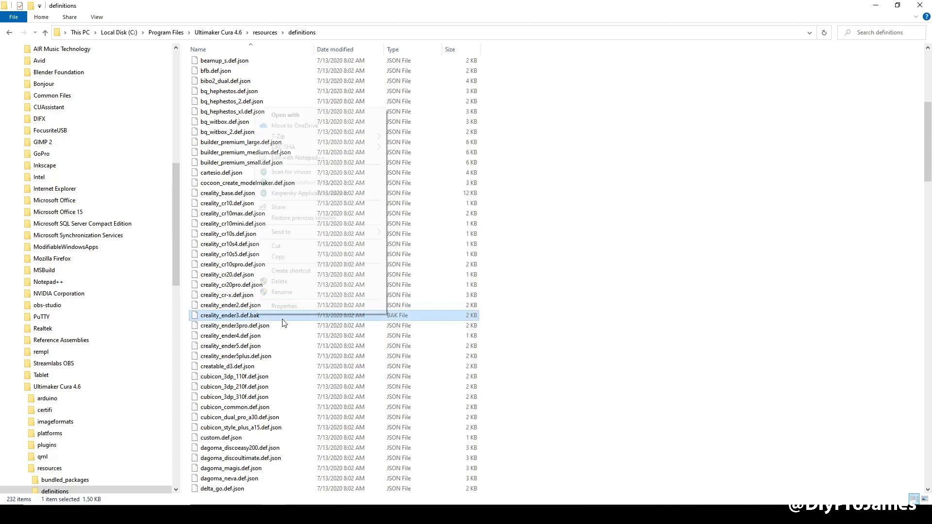
pyautogui.click(290, 293)
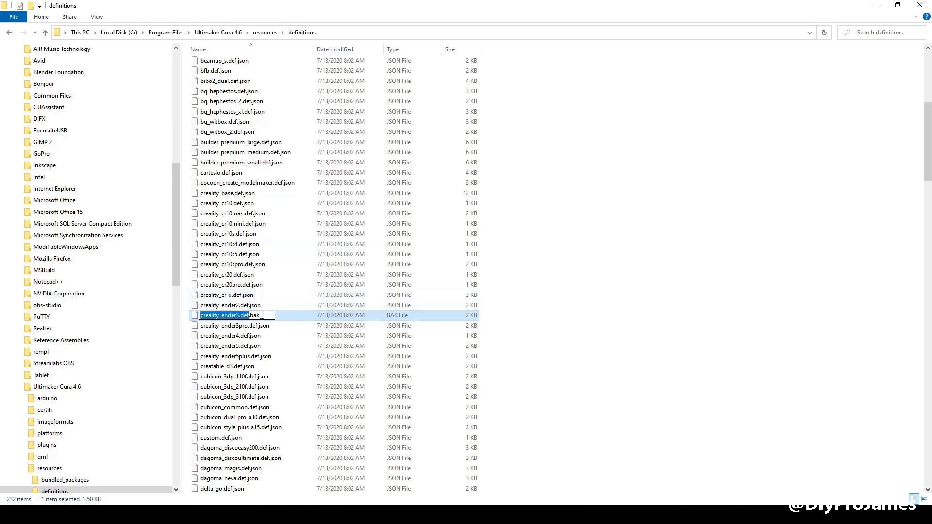
pyautogui.moveTo(250, 316); pyautogui.dragTo(282, 323)
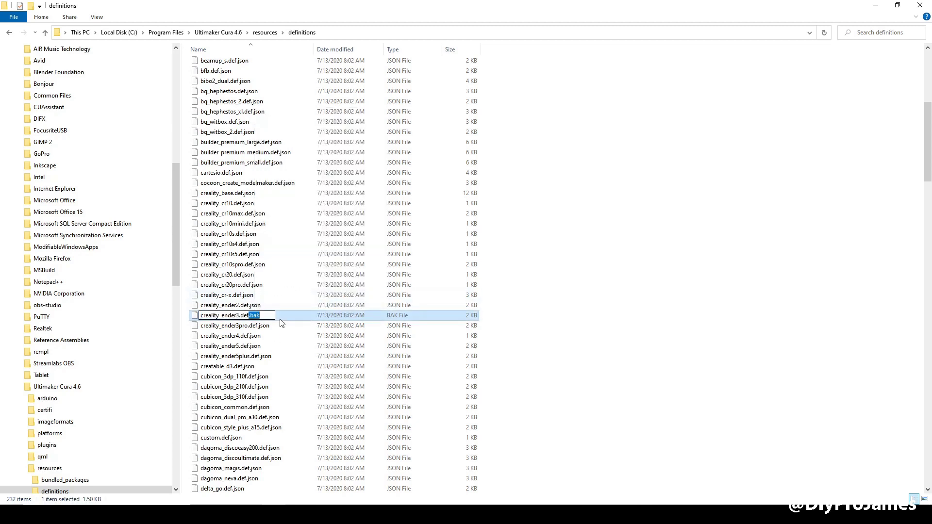
pyautogui.write('jos')
pyautogui.press('BackSpace')
pyautogui.write('on')
pyautogui.click(614, 328)
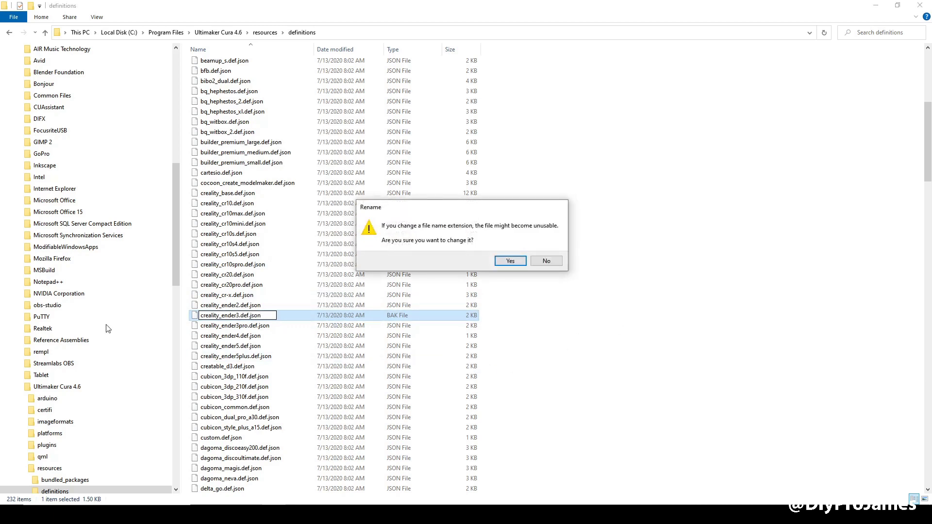
pyautogui.click(511, 261)
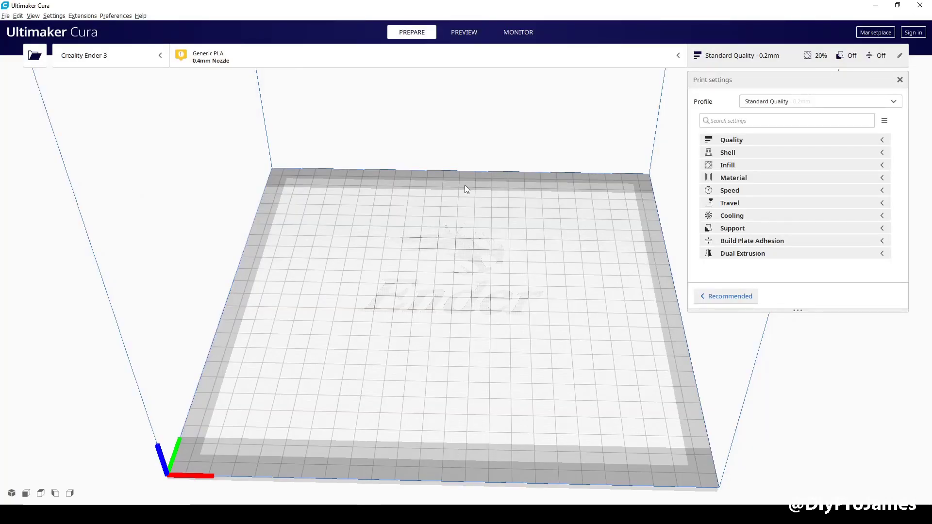
# Choose Creality CR-10S Pro as the printer and drag the storage box down along Z.
pyautogui.click(111, 56)
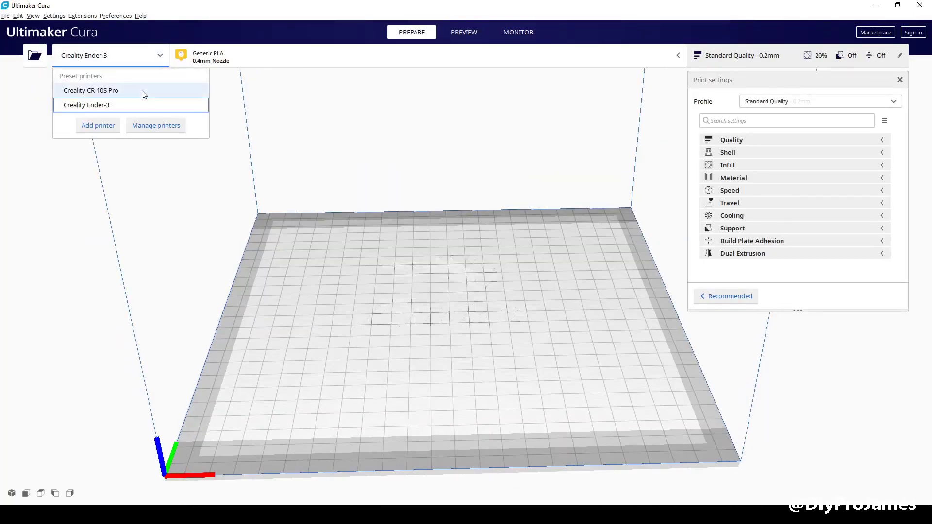
pyautogui.click(142, 90)
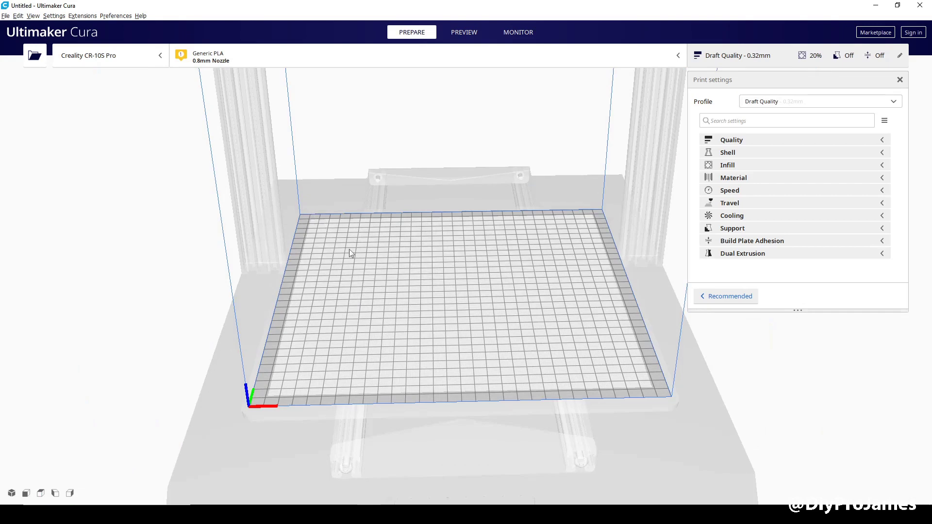
pyautogui.moveTo(348, 249); pyautogui.dragTo(330, 208, button='right')
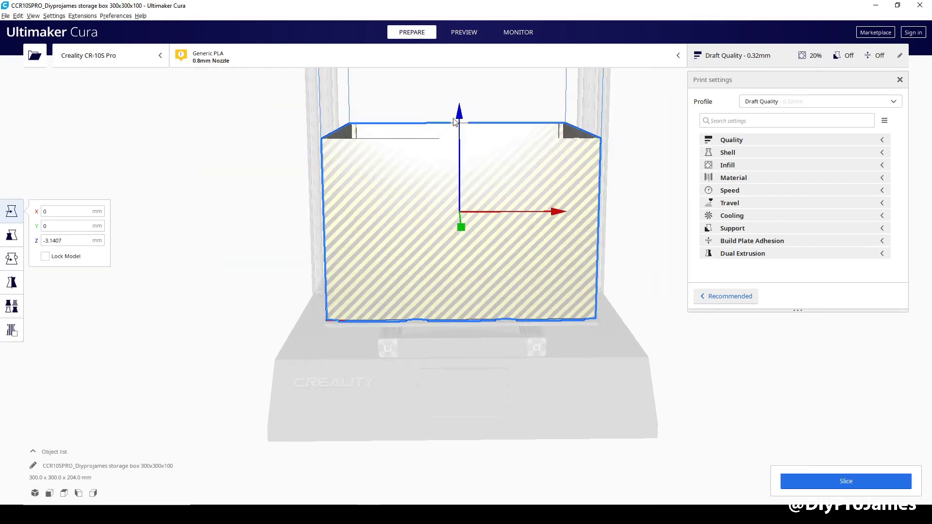
pyautogui.moveTo(455, 122); pyautogui.dragTo(460, 112)
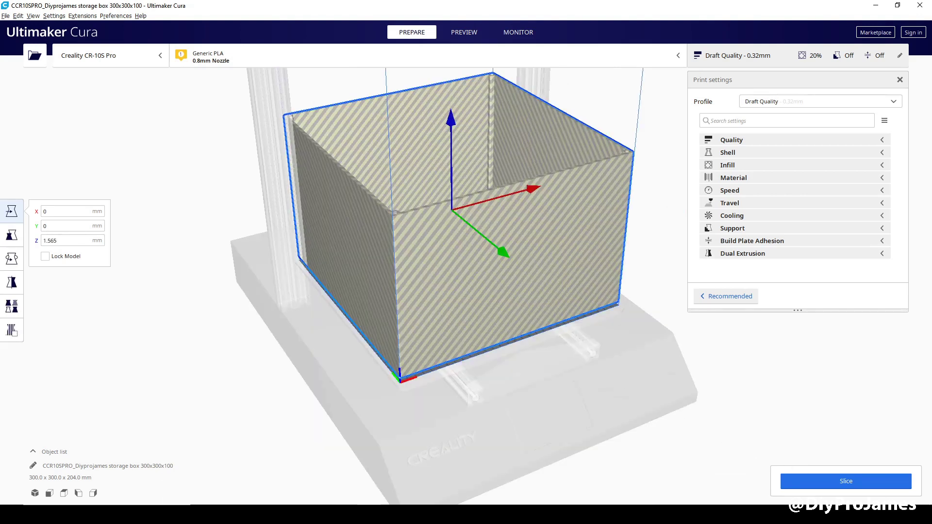
# Set Build Plate Adhesion Type to None.
pyautogui.click(894, 476)
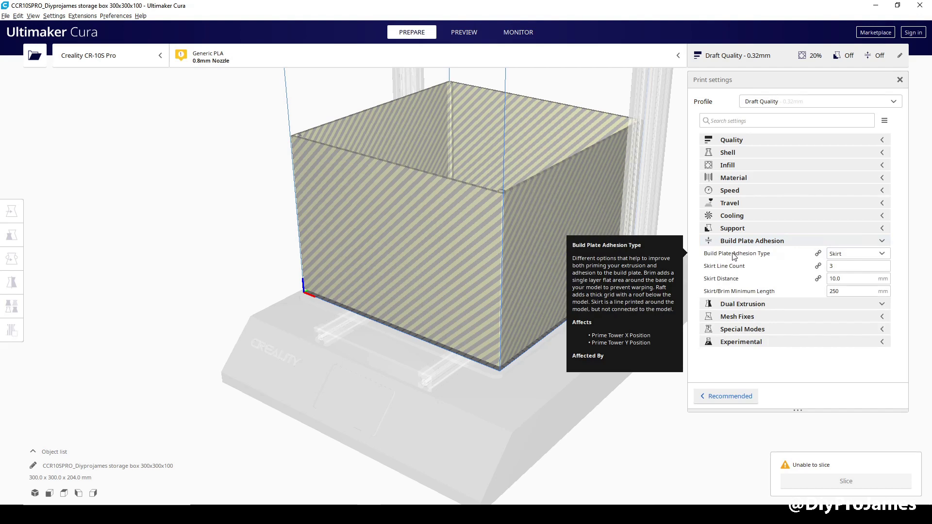
pyautogui.click(855, 254)
pyautogui.click(852, 303)
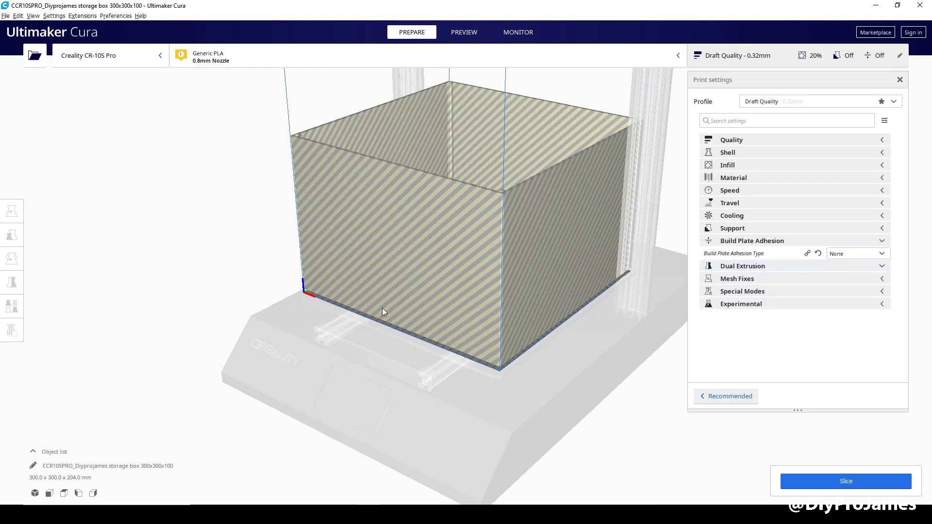
# Orbit and zoom around the storage box to inspect it from several sides.
pyautogui.moveTo(382, 308); pyautogui.dragTo(368, 325, button='right')
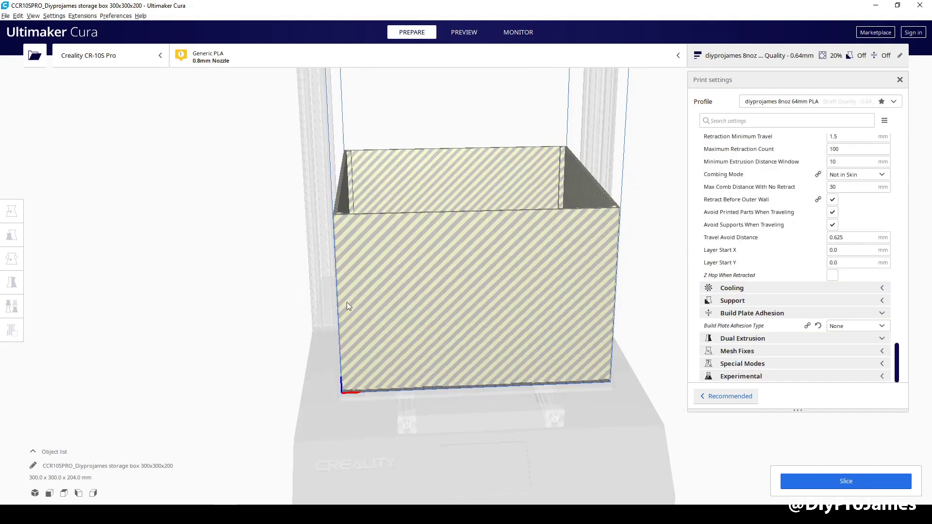
pyautogui.moveTo(347, 303); pyautogui.dragTo(268, 292, button='right')
pyautogui.moveTo(418, 298); pyautogui.dragTo(377, 300, button='right')
pyautogui.moveTo(219, 318); pyautogui.dragTo(291, 339, button='right')
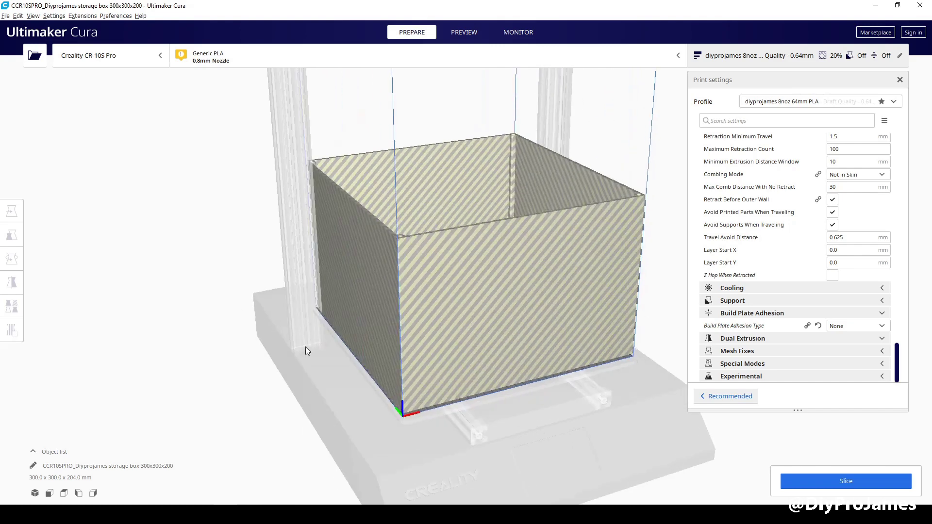
pyautogui.moveTo(366, 341); pyautogui.dragTo(334, 366, button='right')
pyautogui.scroll(3, 342, 436)
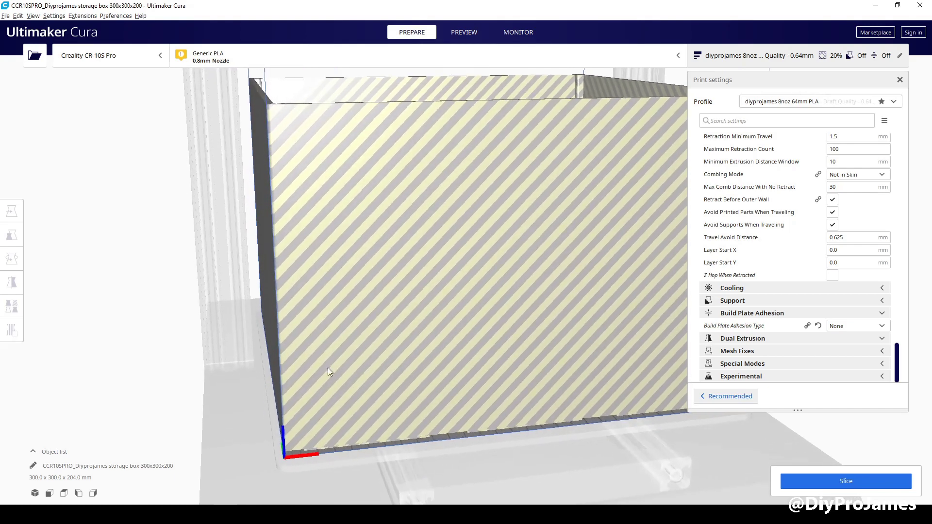
pyautogui.moveTo(265, 459); pyautogui.dragTo(342, 471, button='right')
pyautogui.moveTo(282, 406); pyautogui.dragTo(253, 379, button='right')
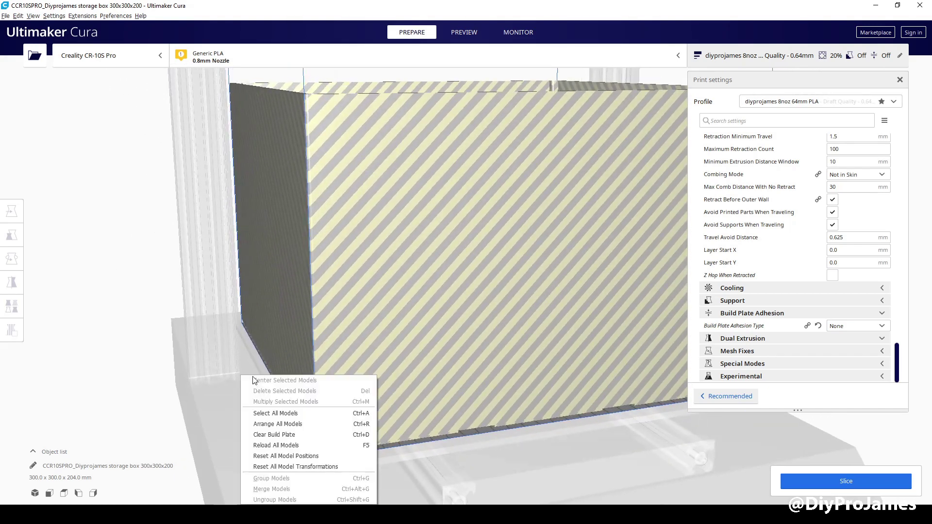
pyautogui.rightClick(161, 374)
pyautogui.click(122, 303)
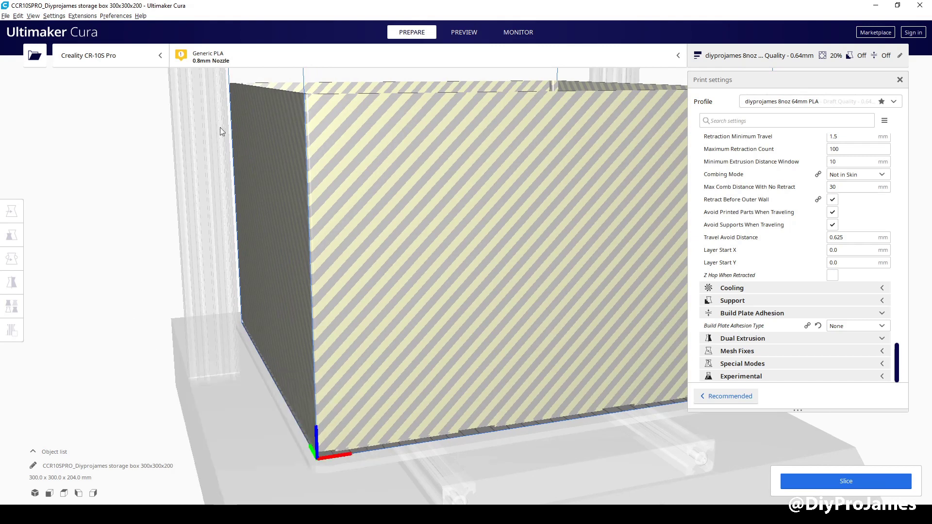
pyautogui.click(80, 16)
pyautogui.moveTo(54, 16)
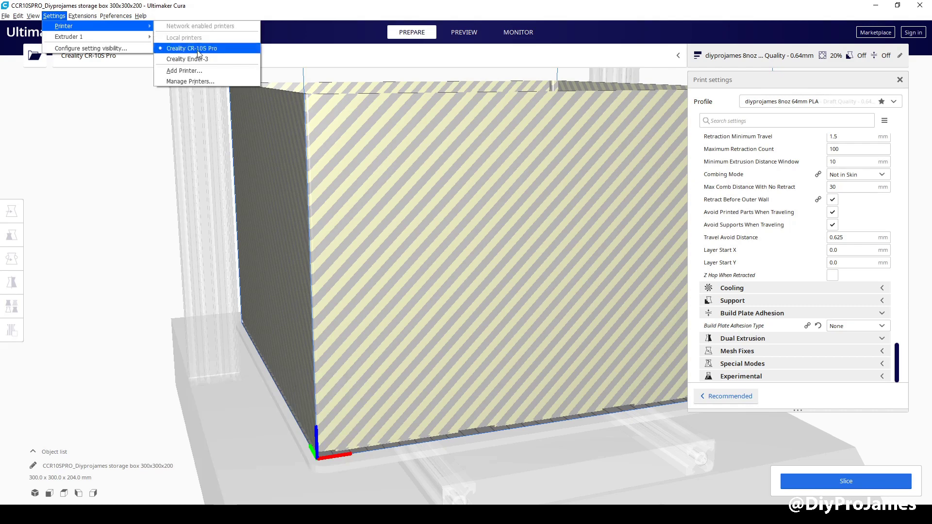
# In the CR-10S Pro Machine Settings, set X width and Y depth to 302 mm.
pyautogui.click(203, 81)
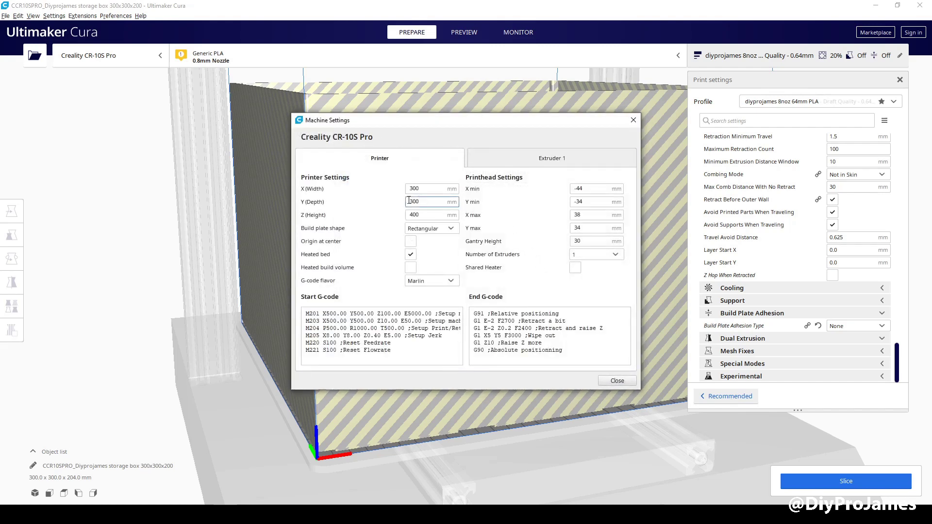
pyautogui.write('3')
pyautogui.press('Tab')
pyautogui.write('302')
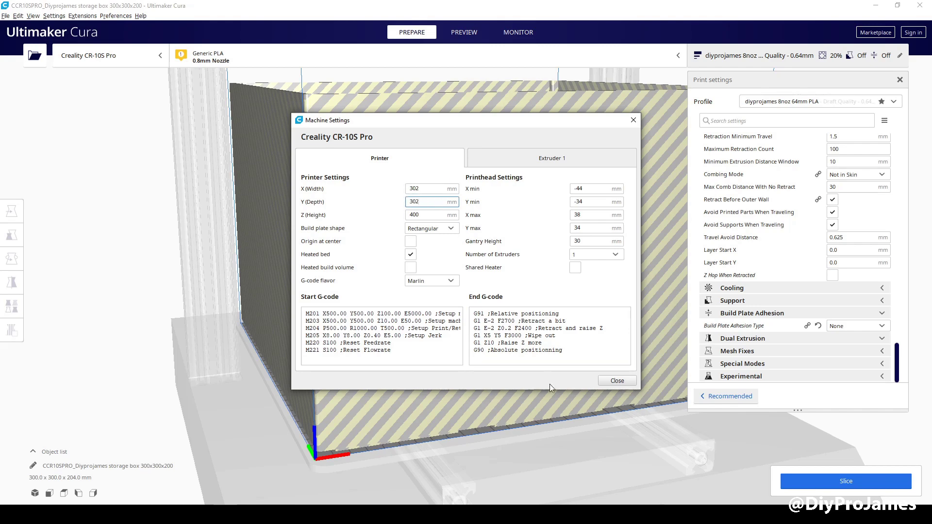
pyautogui.click(617, 380)
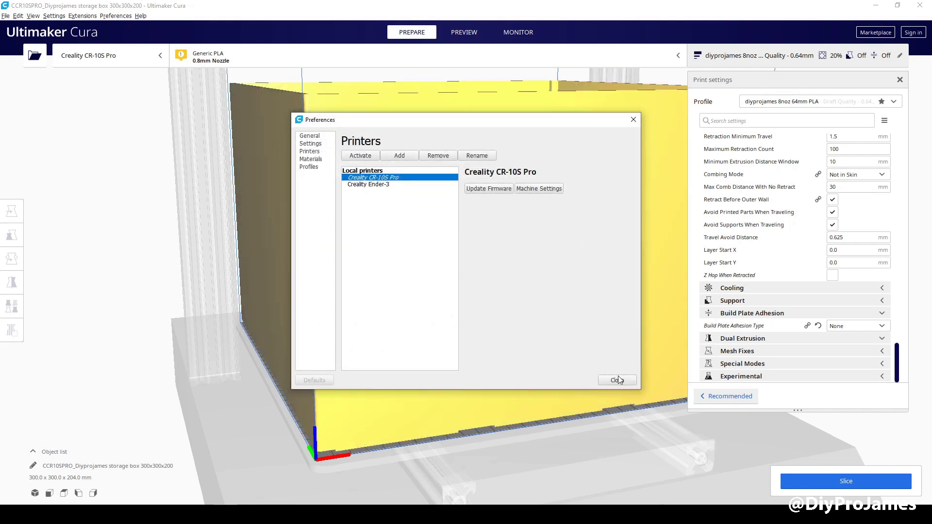
pyautogui.click(616, 379)
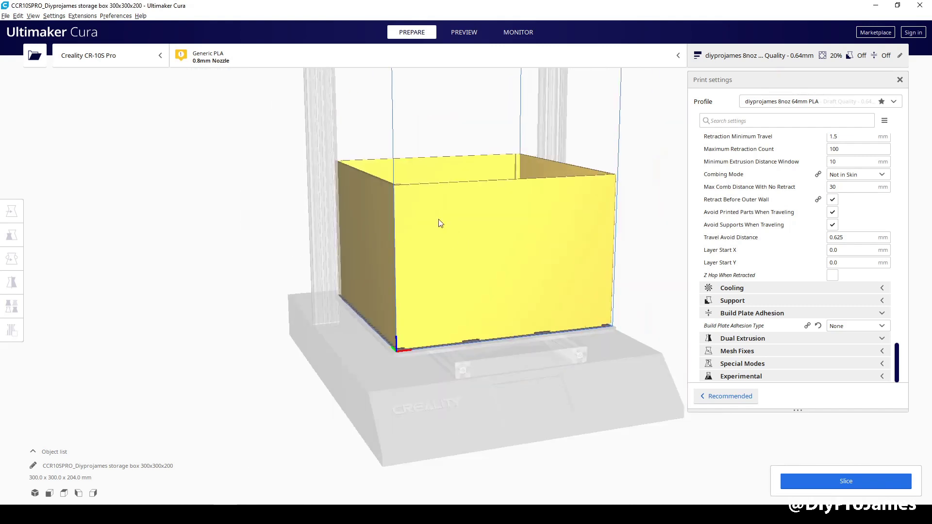
# Select the storage box and sink it to Z -39.8048 mm with the Z arrow.
pyautogui.moveTo(438, 219); pyautogui.dragTo(387, 313, button='right')
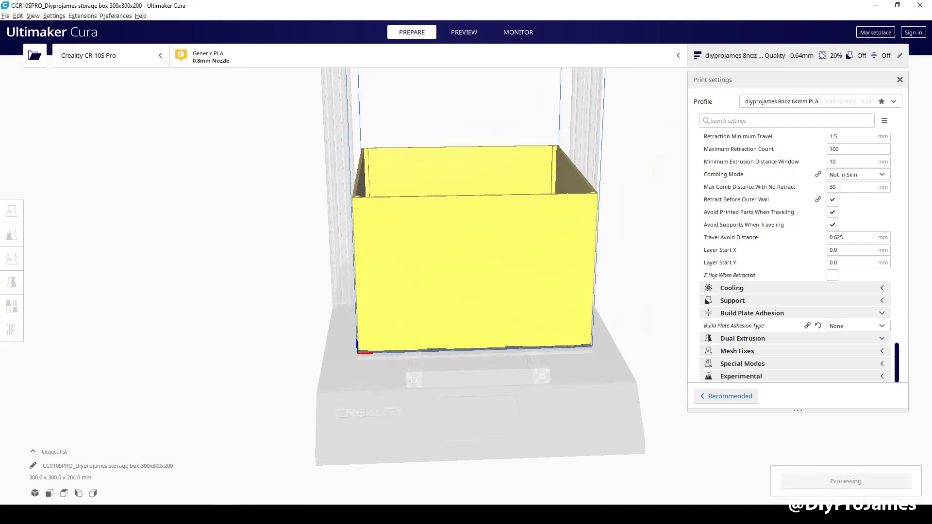
pyautogui.click(416, 216)
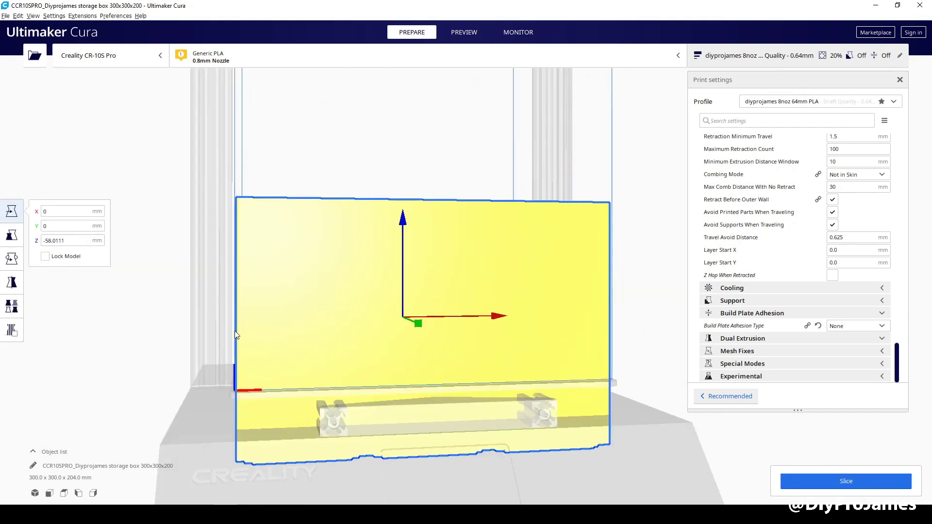
pyautogui.moveTo(194, 393); pyautogui.dragTo(307, 429, button='right')
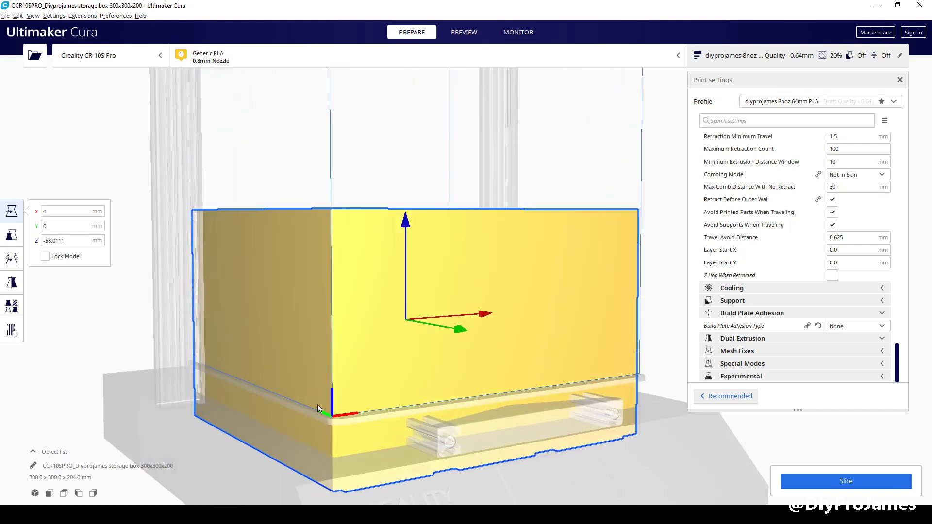
pyautogui.moveTo(409, 224); pyautogui.dragTo(418, 383)
pyautogui.moveTo(419, 382); pyautogui.dragTo(354, 421, button='right')
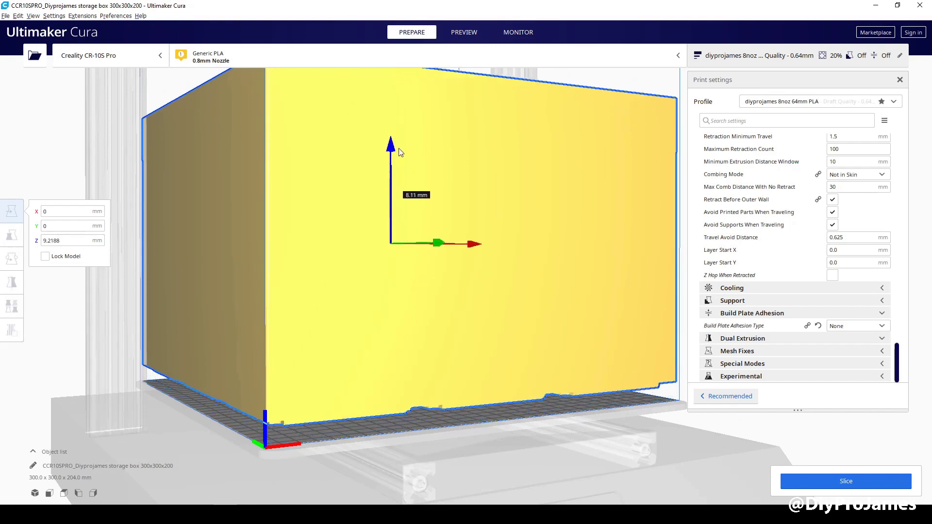
pyautogui.moveTo(329, 324); pyautogui.dragTo(249, 459, button='right')
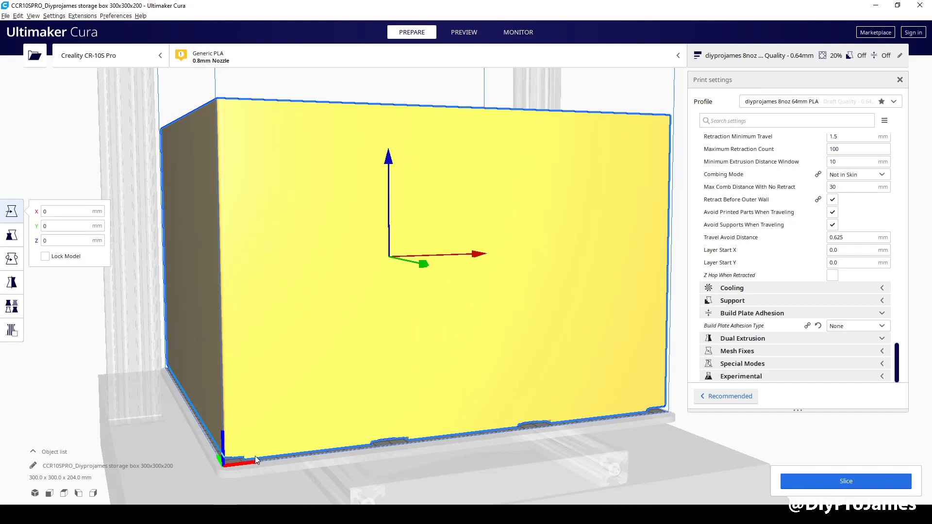
pyautogui.moveTo(389, 159); pyautogui.dragTo(383, 214)
pyautogui.moveTo(194, 388); pyautogui.dragTo(257, 482, button='right')
pyautogui.scroll(-3, 602, 421)
# Slice the storage box for an estimate of 20 h 18 min and 996 g of filament.
pyautogui.click(866, 484)
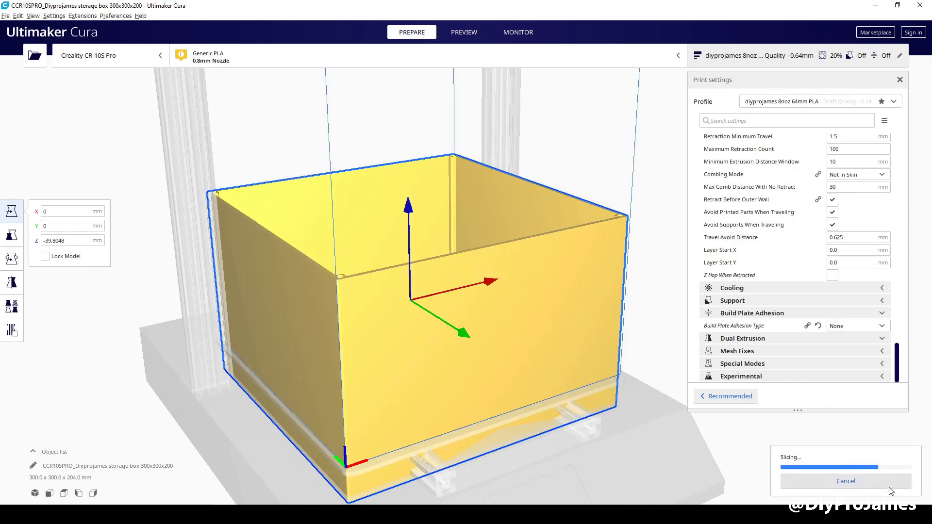
pyautogui.click(49, 493)
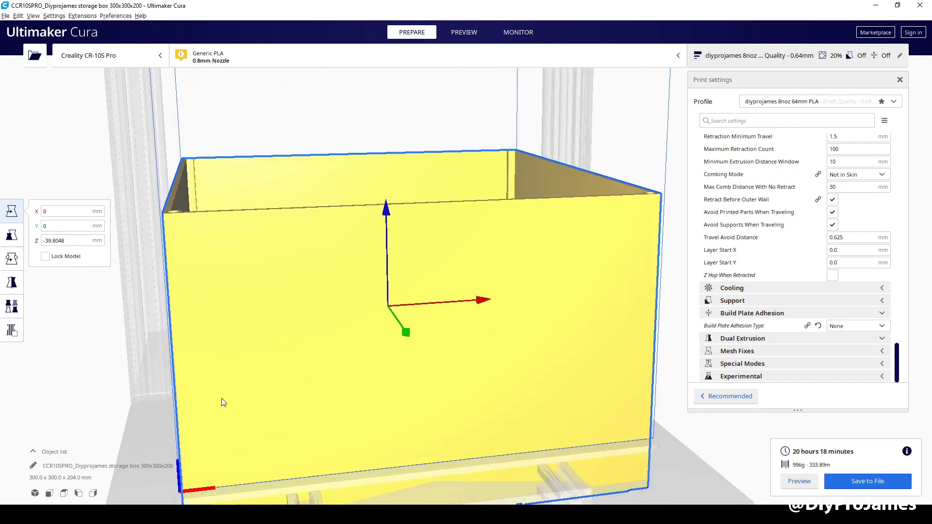
pyautogui.scroll(-3, 252, 350)
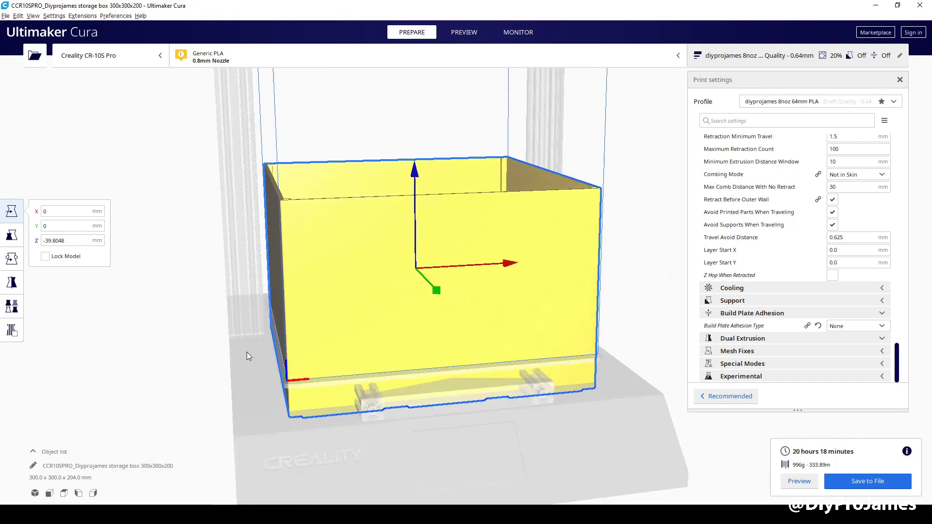
pyautogui.scroll(4, 247, 356)
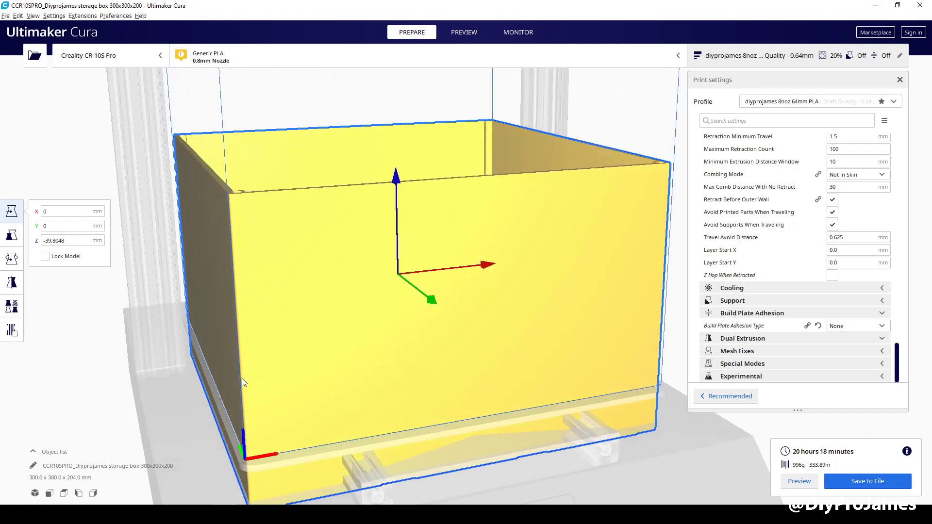
pyautogui.scroll(5, 242, 382)
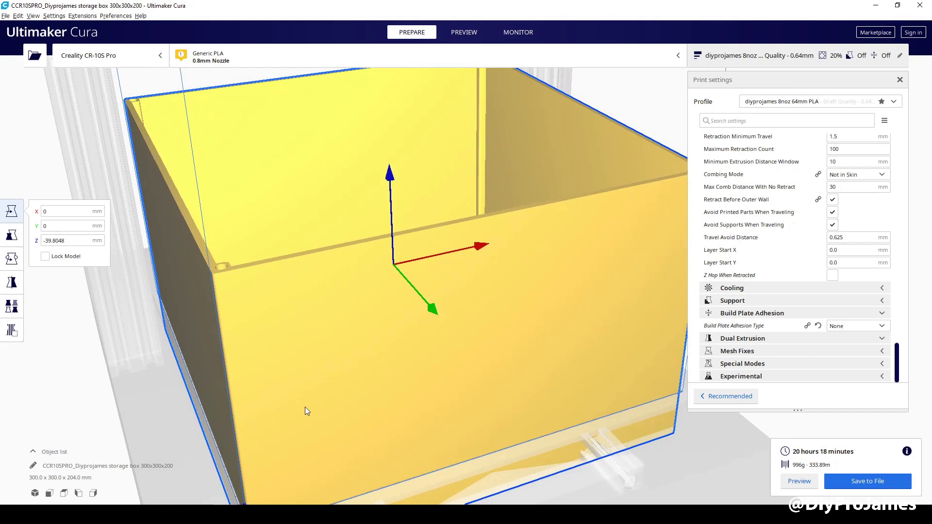
pyautogui.scroll(-5, 330, 396)
pyautogui.scroll(3, 579, 495)
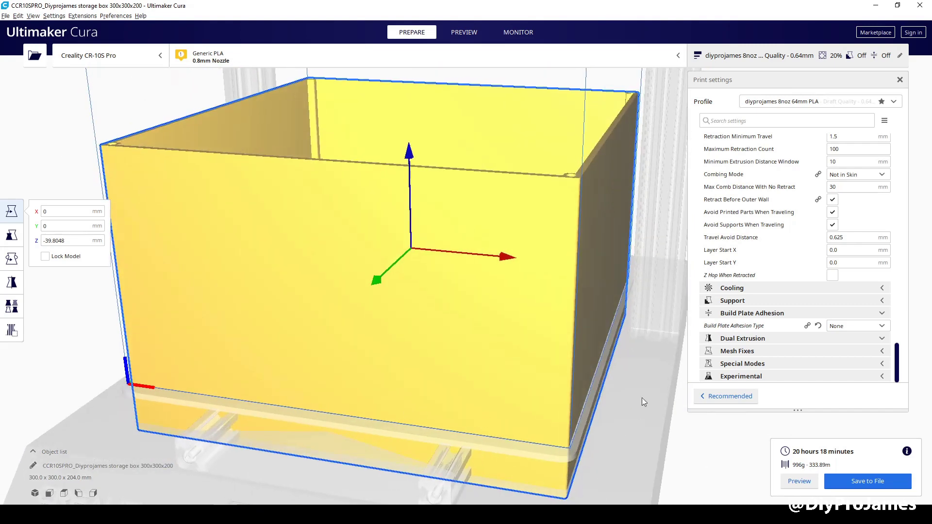
pyautogui.scroll(2, 406, 395)
pyautogui.scroll(-4, 444, 397)
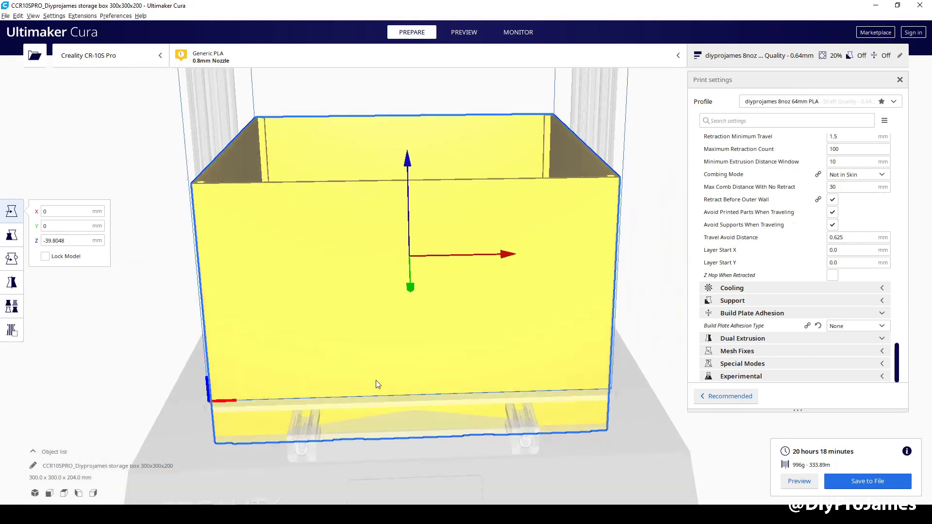
pyautogui.click(74, 17)
# Set the CR-10S Pro Extruder 1 nozzle offsets X and Y to 2 mm.
pyautogui.moveTo(103, 39)
pyautogui.click(92, 16)
pyautogui.click(92, 16)
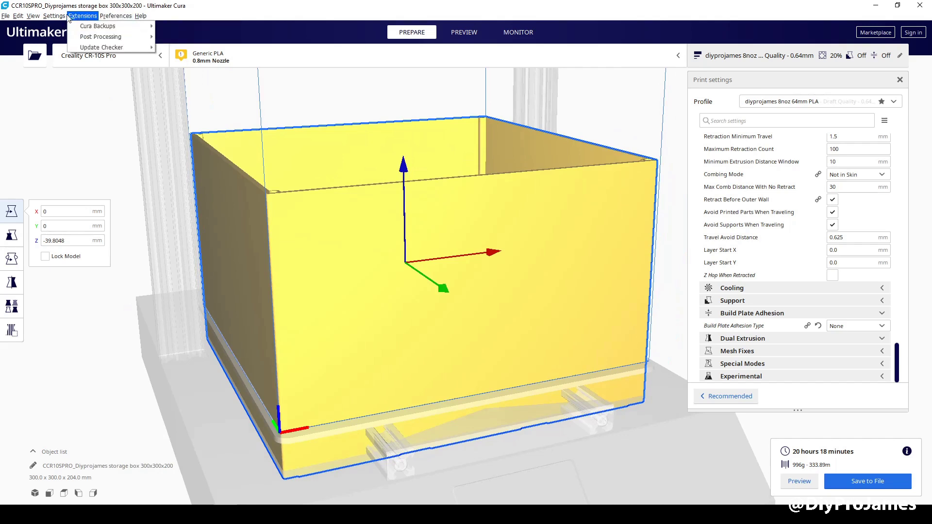
pyautogui.moveTo(63, 22)
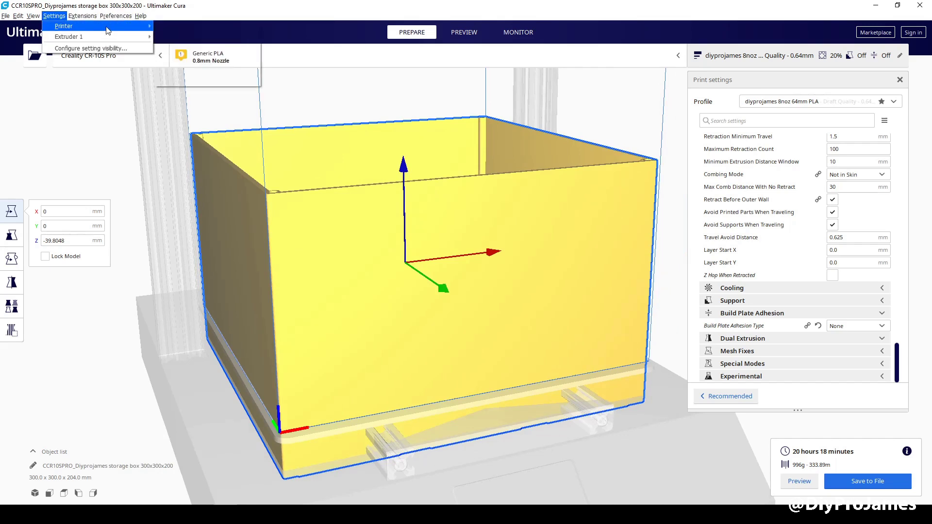
pyautogui.moveTo(108, 27)
pyautogui.click(184, 82)
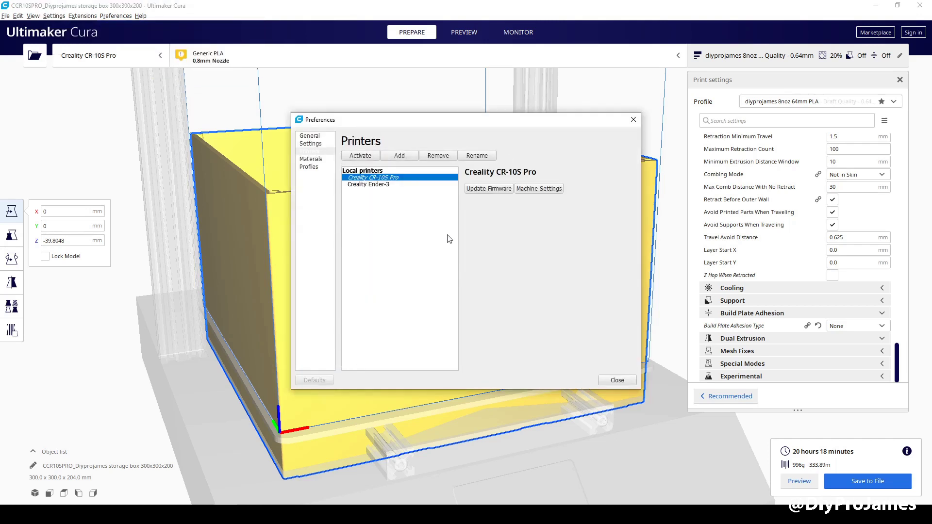
pyautogui.click(538, 189)
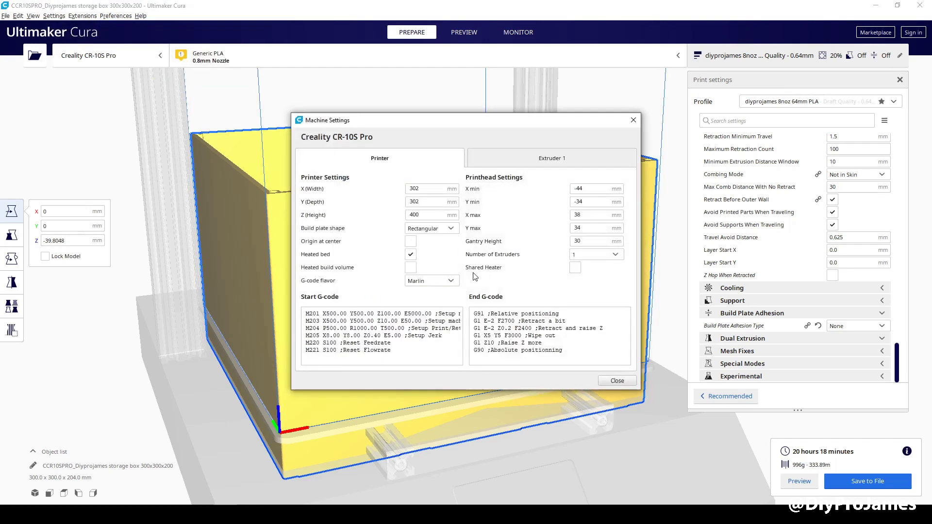
pyautogui.click(524, 156)
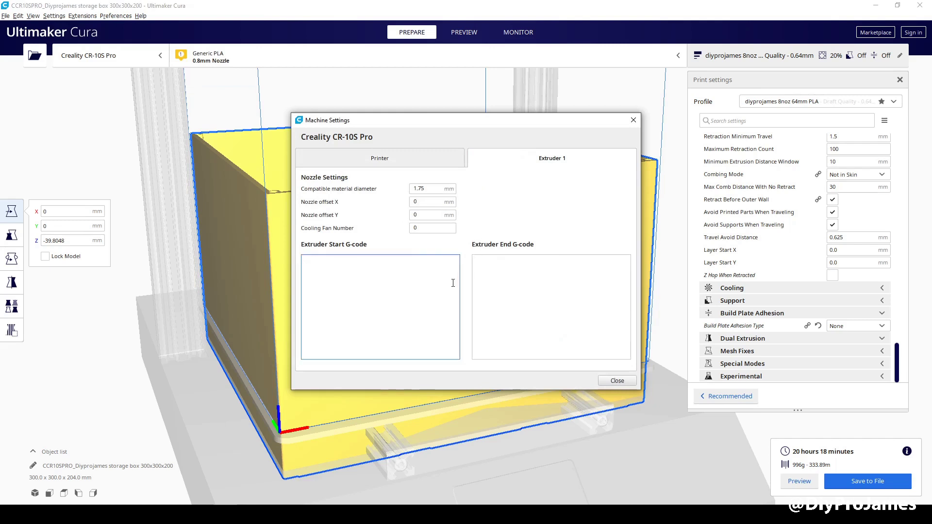
pyautogui.press('Tab')
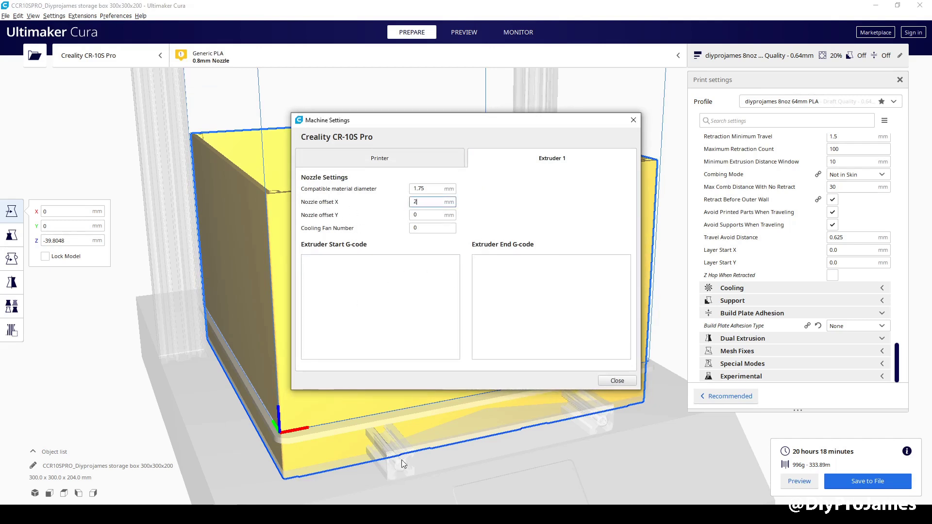
pyautogui.press('Tab')
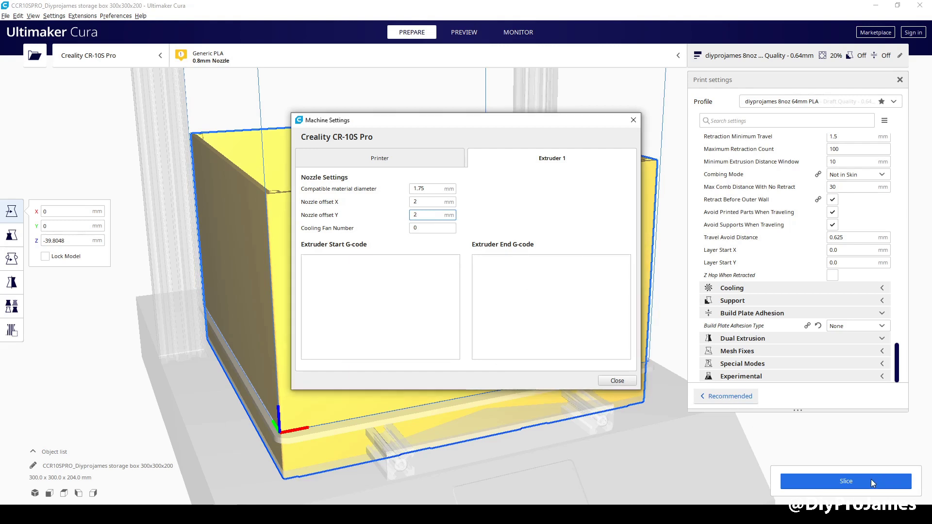
# Close the machine settings and printer preferences, then re-slice the box.
pyautogui.click(615, 381)
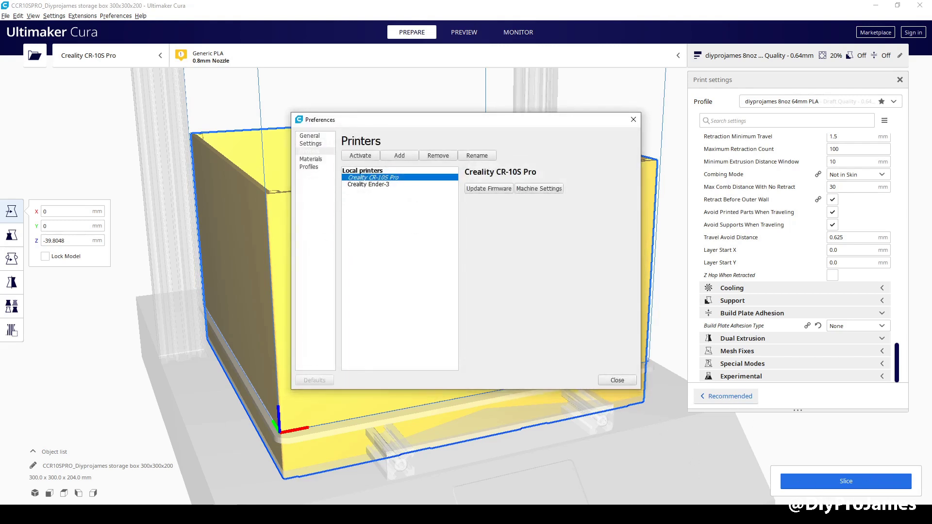
pyautogui.click(617, 381)
pyautogui.click(836, 492)
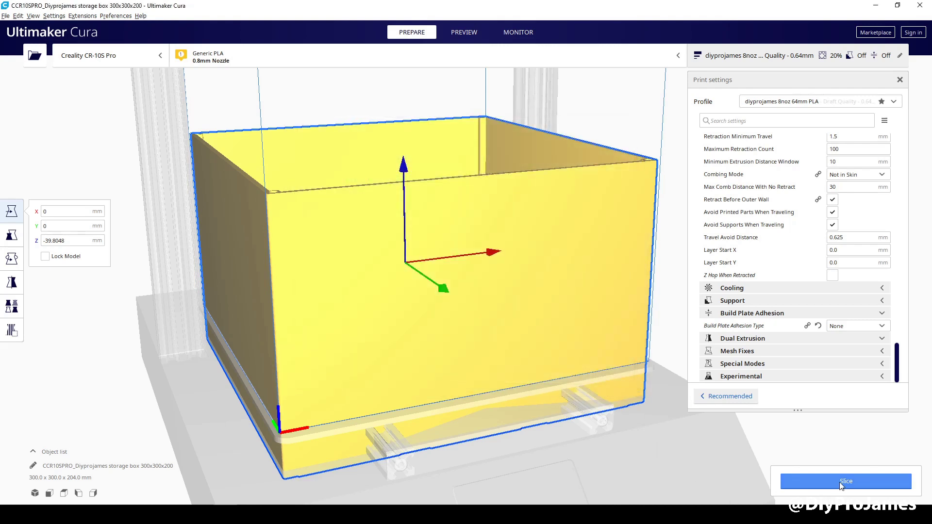